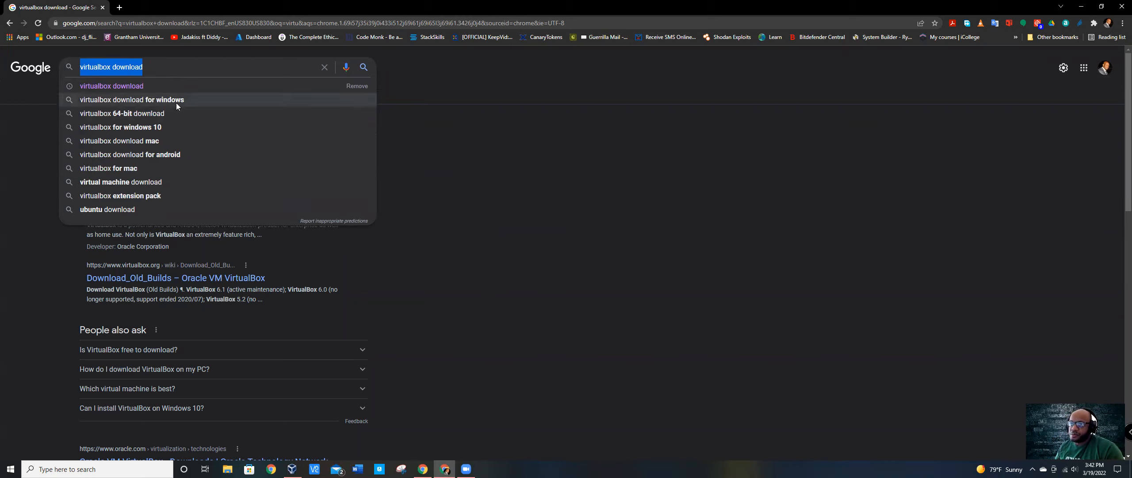
Step: Open the VirtualBox Downloads page from the search results and examine the host options under VirtualBox 6.1.32 platform packages
{"action": "left_click", "coordinate": [451, 222]}
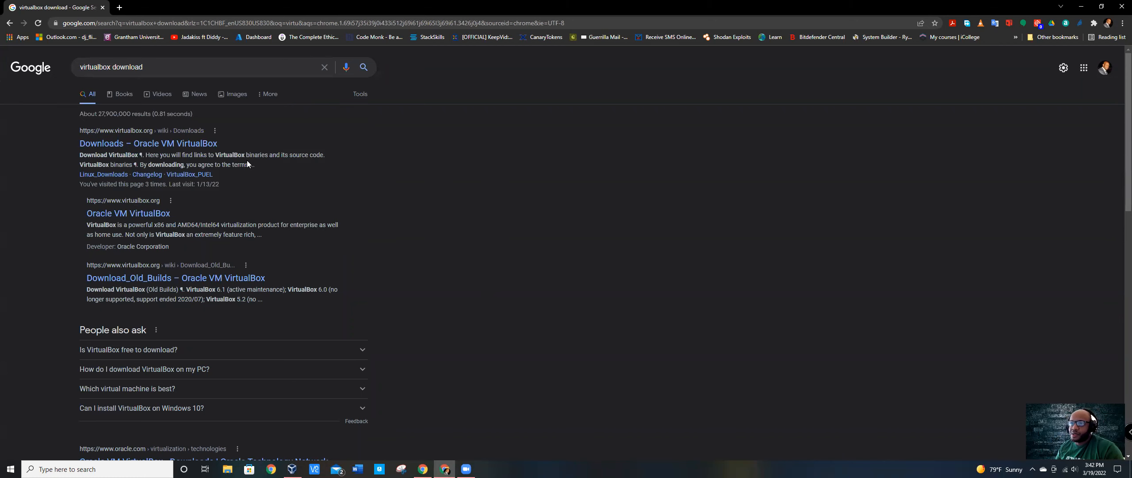
{"action": "left_click", "coordinate": [163, 144]}
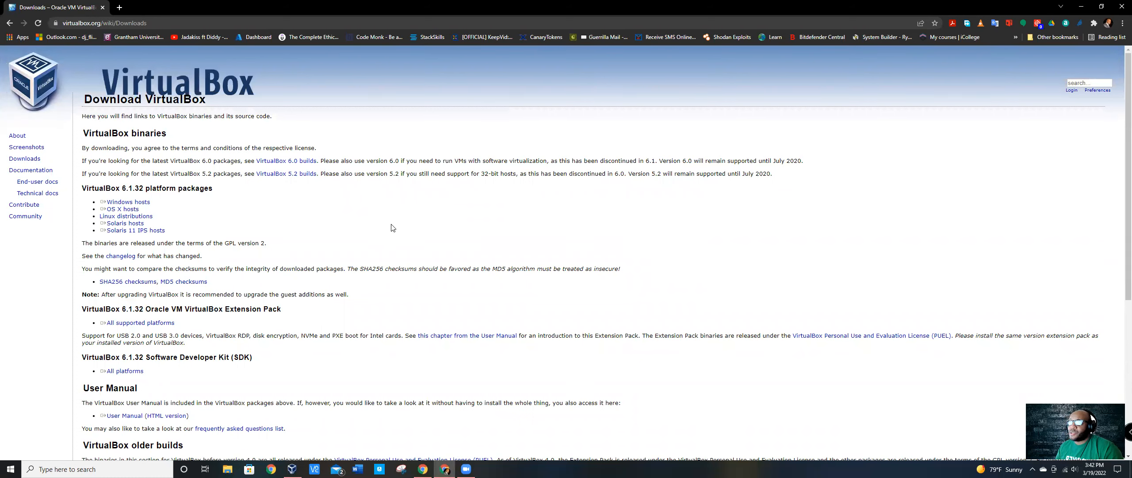
{"action": "left_click_drag", "start_coordinate": [157, 201], "coordinate": [101, 202]}
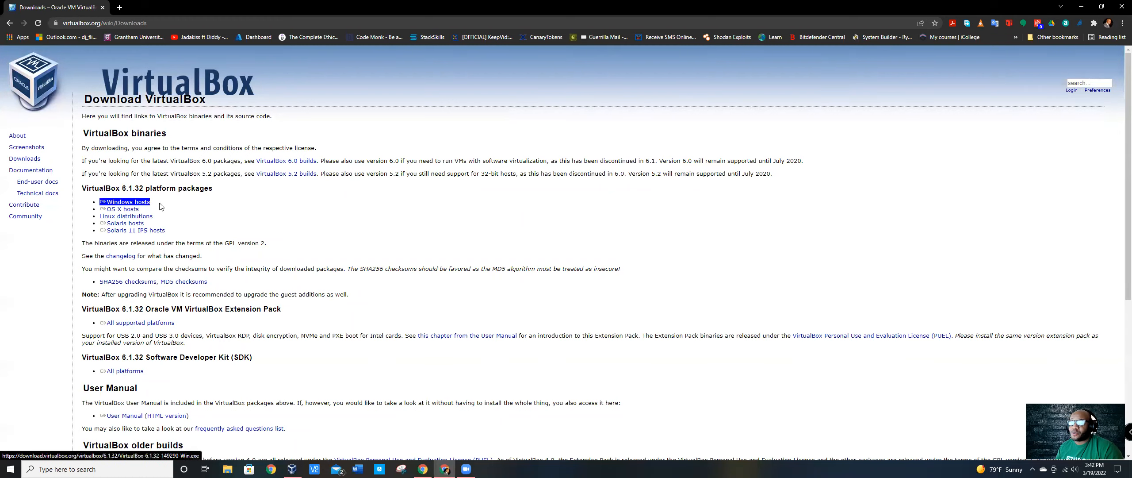
{"action": "left_click", "coordinate": [160, 207]}
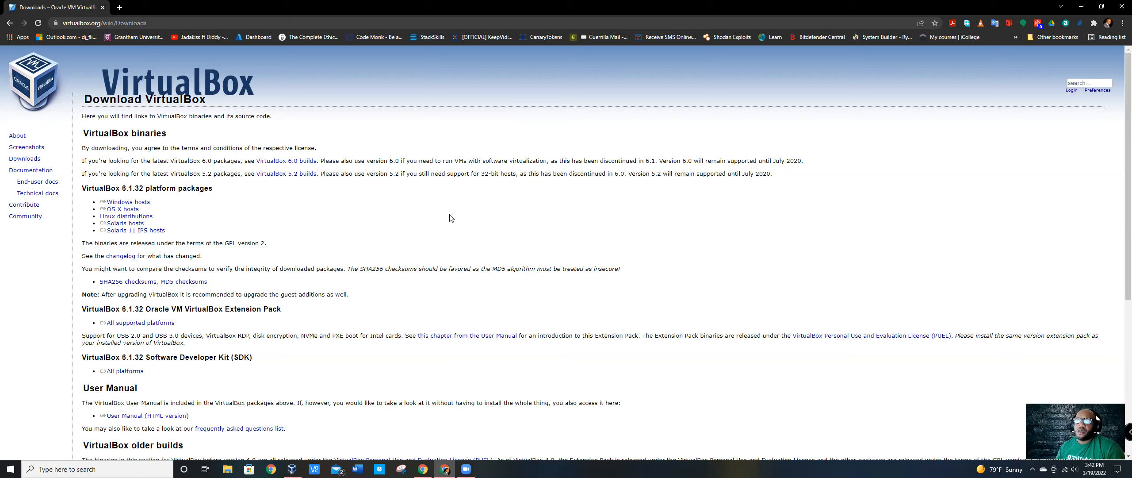
{"action": "left_click_drag", "start_coordinate": [189, 242], "coordinate": [98, 202]}
{"action": "left_click", "coordinate": [220, 207]}
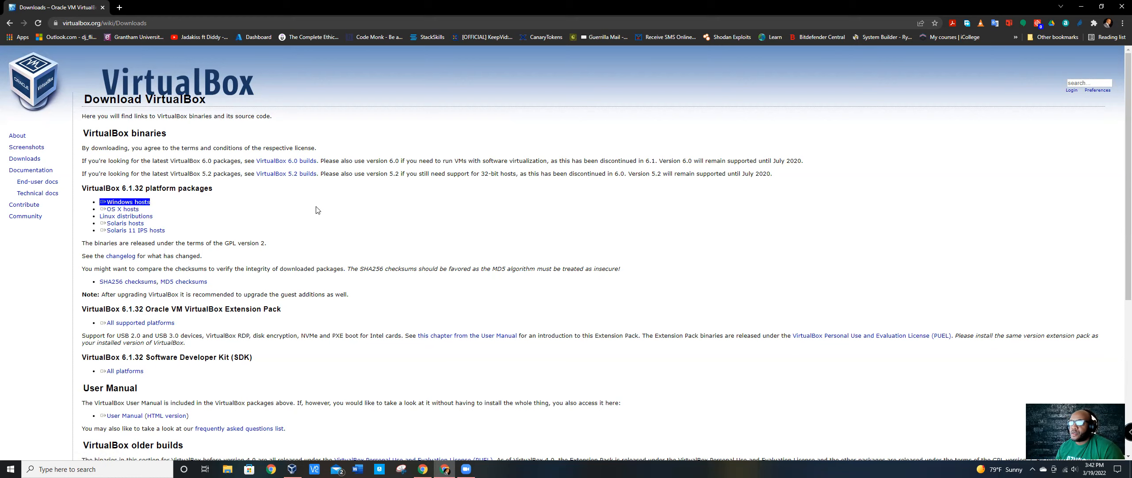
{"action": "left_click", "coordinate": [147, 202]}
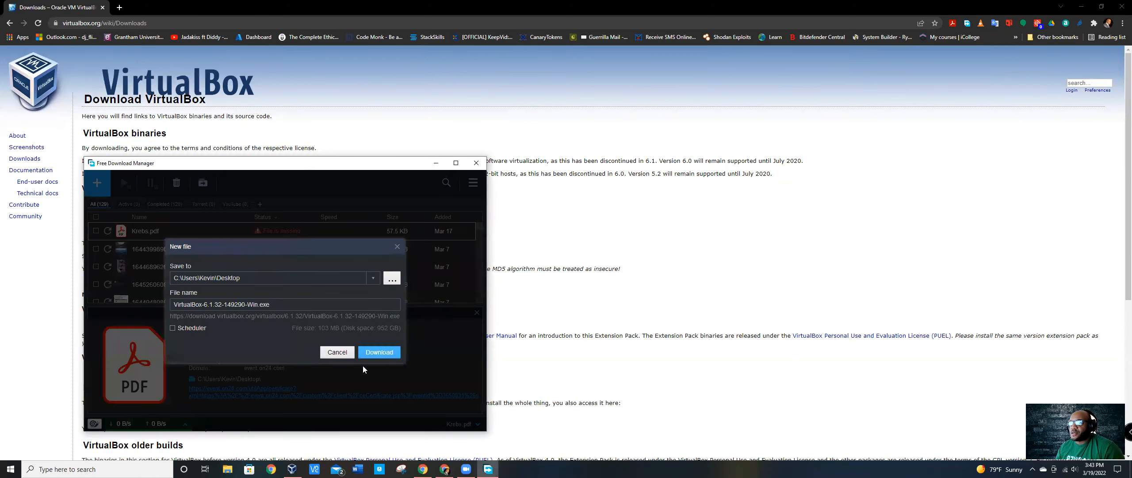
{"action": "left_click", "coordinate": [341, 352]}
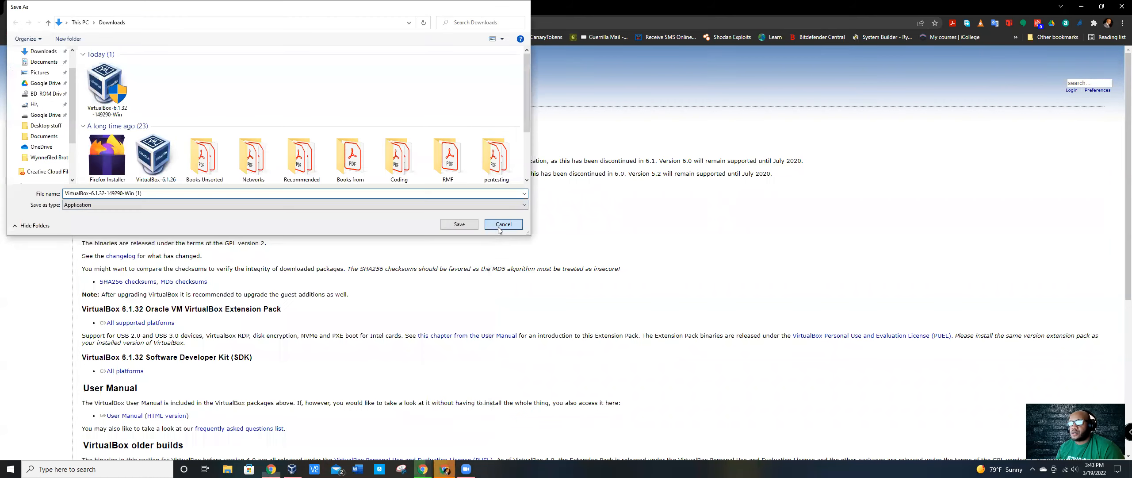
{"action": "left_click", "coordinate": [499, 227]}
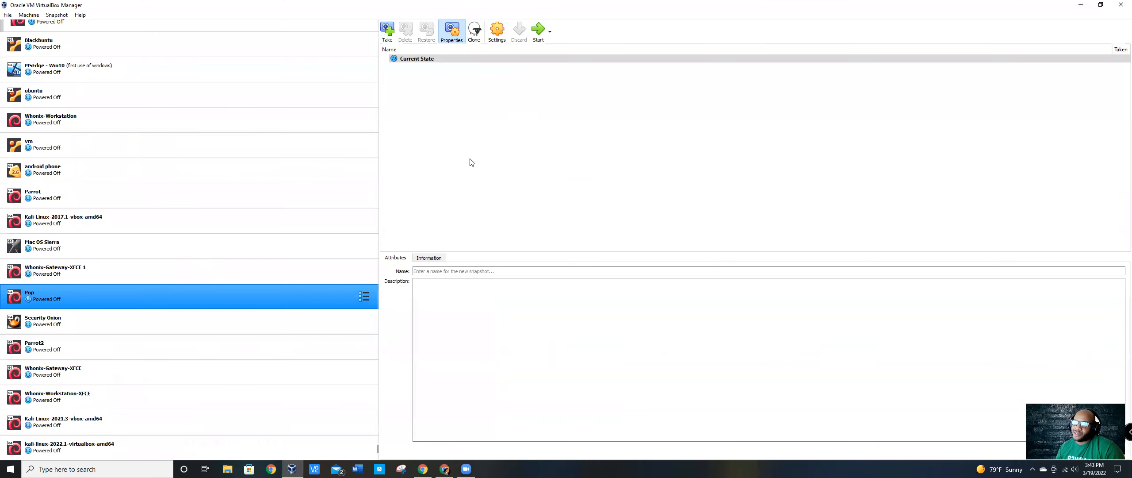
Step: Look through the list of virtual machines from its beginning, collapsing and expanding New group
{"action": "left_click", "coordinate": [172, 240], "text": "ctrl"}
{"action": "scroll", "coordinate": [172, 240], "scroll_direction": "up", "scroll_amount": 3}
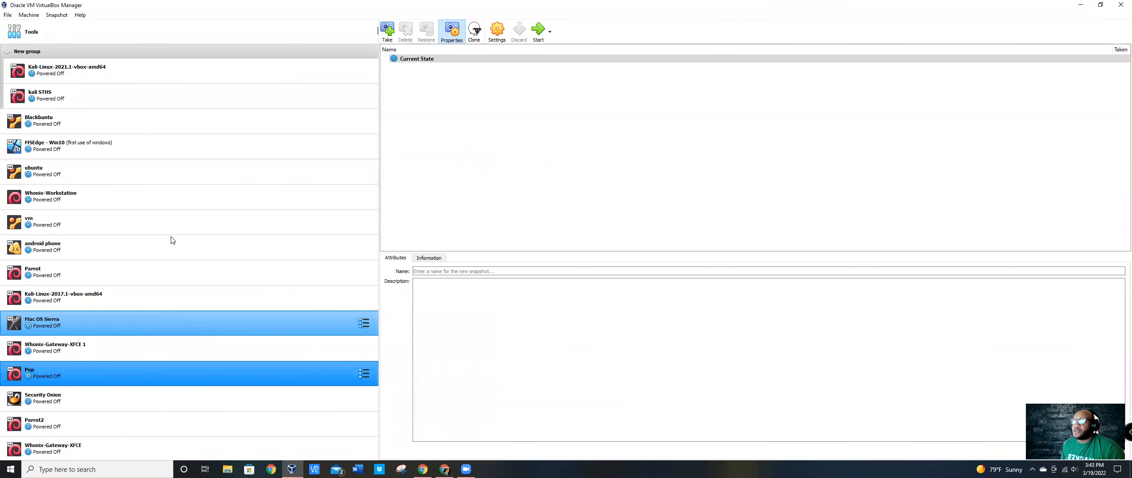
{"action": "left_click", "coordinate": [9, 53]}
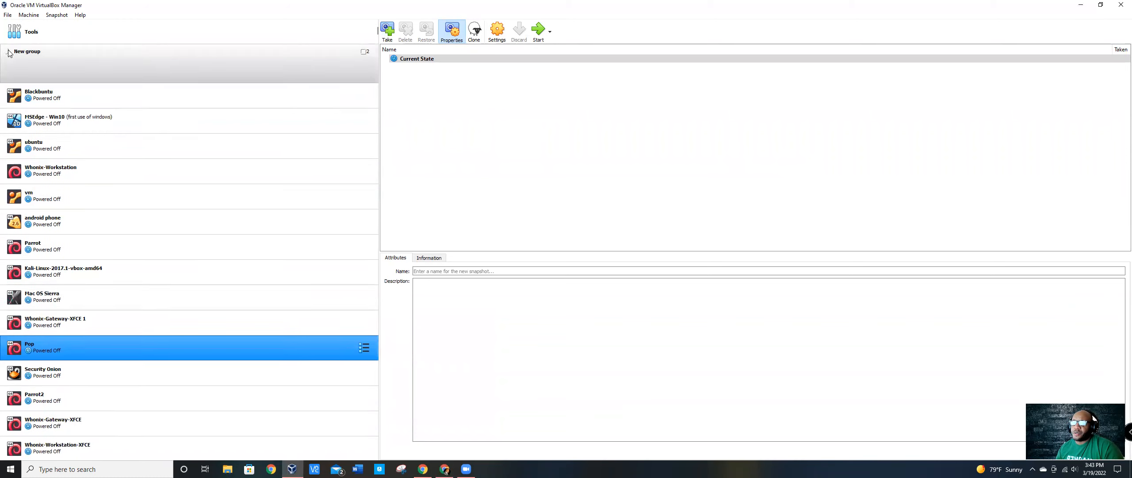
{"action": "left_click", "coordinate": [9, 53]}
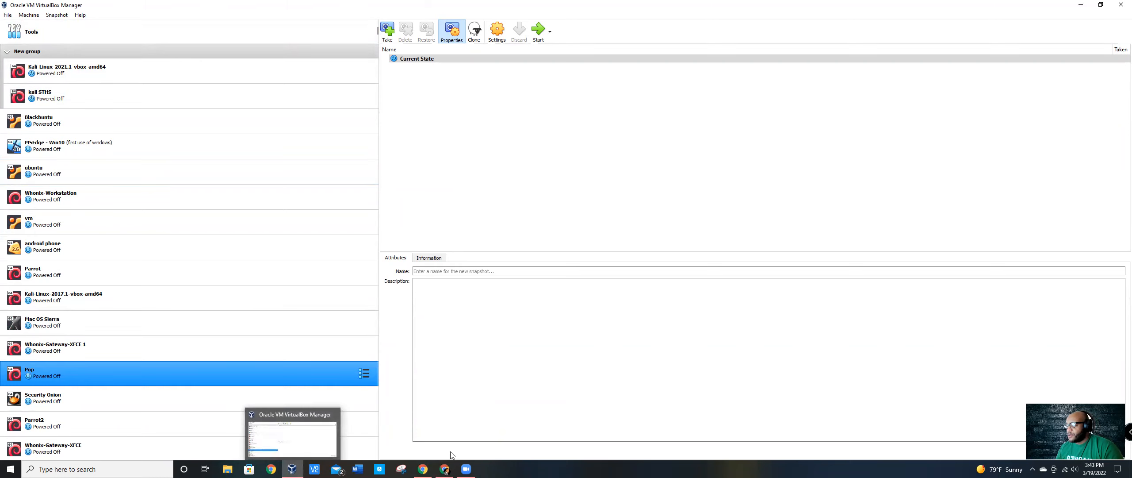
Step: Switch to the Chrome window with the Ubuntu search, open ubuntu.com and view its Enterprise and Download options
{"action": "mouse_move", "coordinate": [445, 469]}
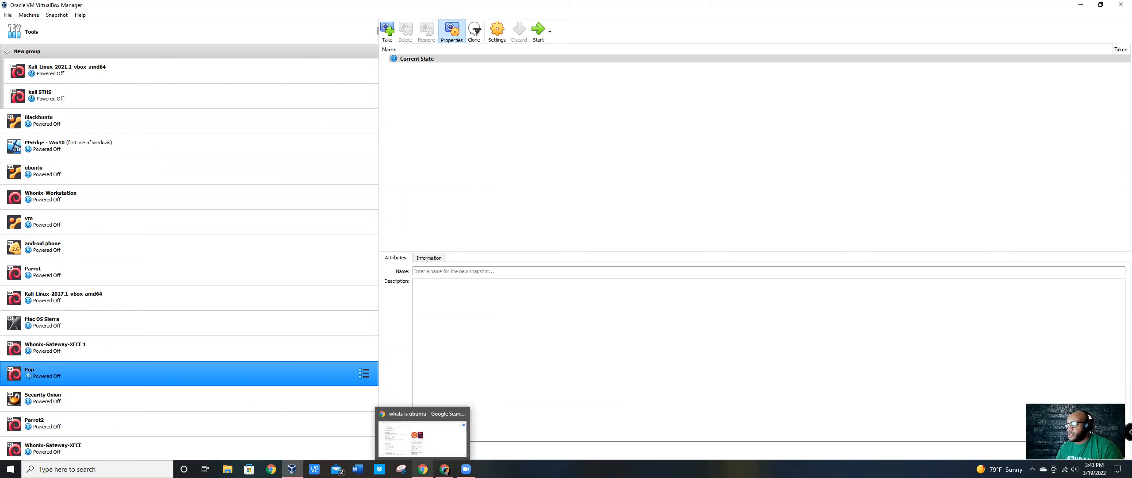
{"action": "left_click", "coordinate": [423, 436]}
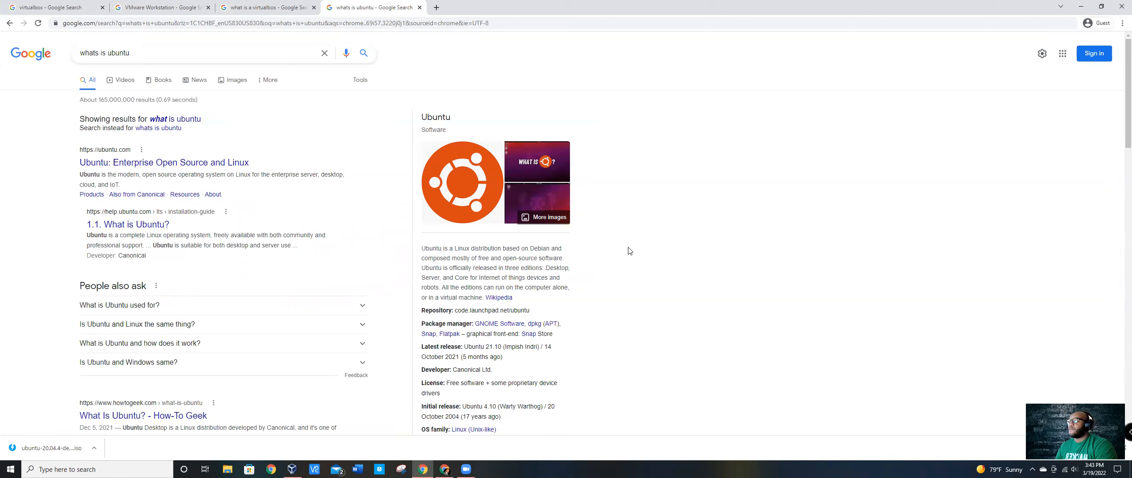
{"action": "left_click", "coordinate": [229, 170]}
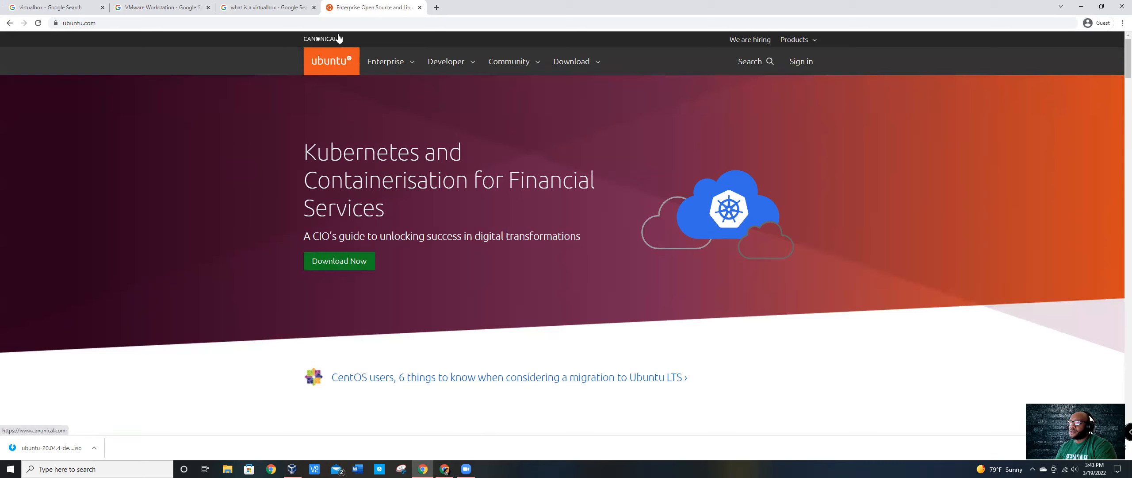
{"action": "left_click", "coordinate": [399, 62]}
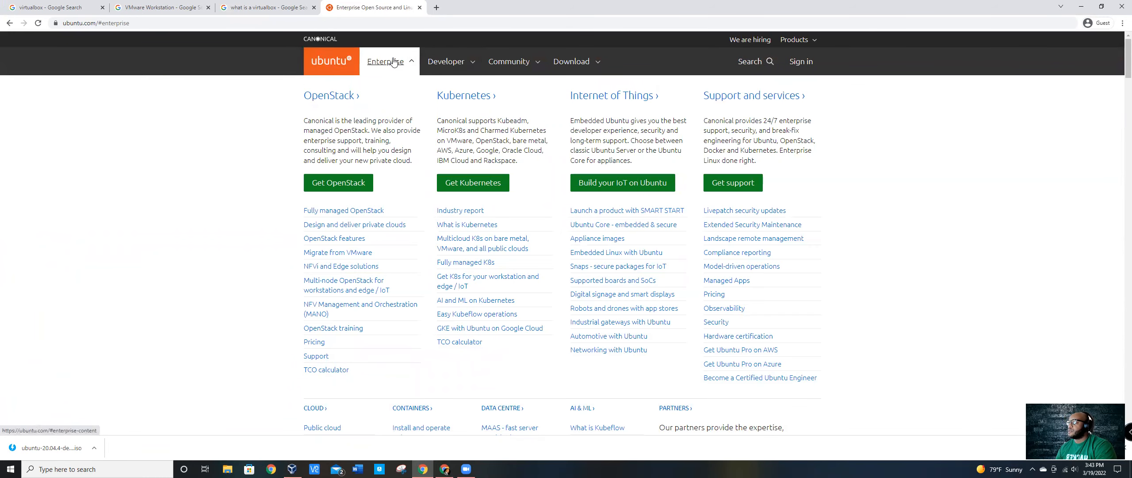
{"action": "left_click", "coordinate": [577, 59]}
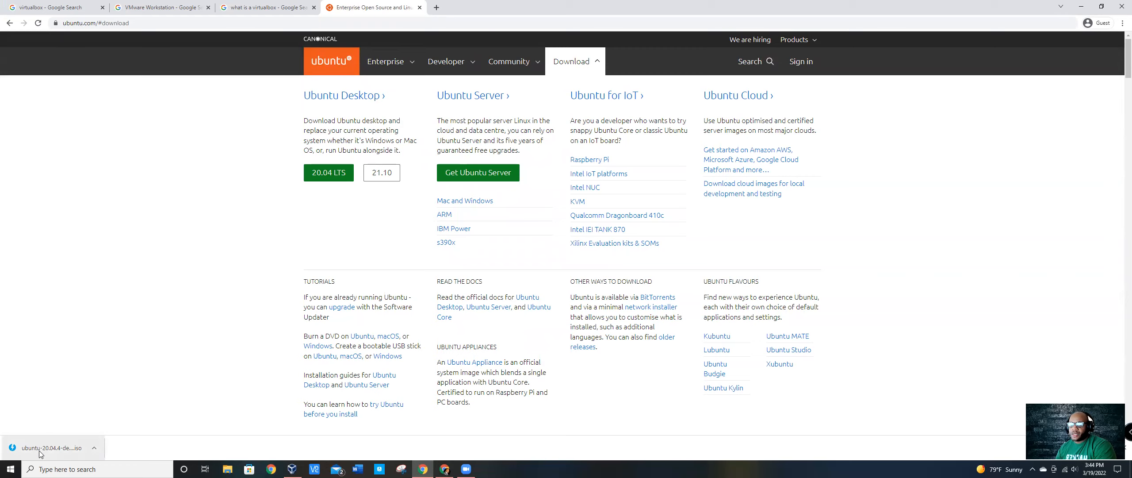
{"action": "left_click", "coordinate": [94, 447]}
{"action": "left_click", "coordinate": [120, 223]}
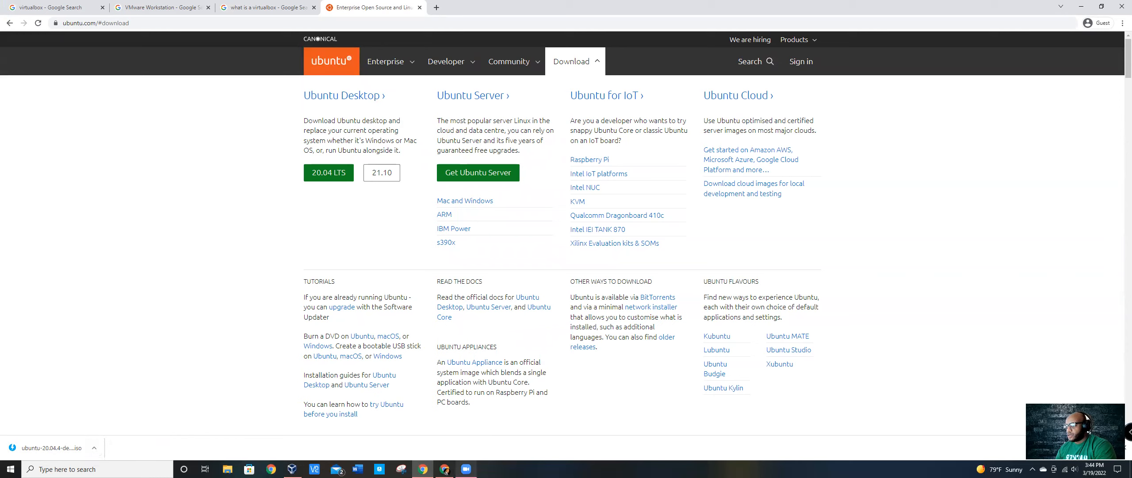
Step: Switch to VirtualBox Manager and define a new Linux Ubuntu (64-bit) virtual machine named Ubuntu2, including its memory size
{"action": "left_click", "coordinate": [291, 469]}
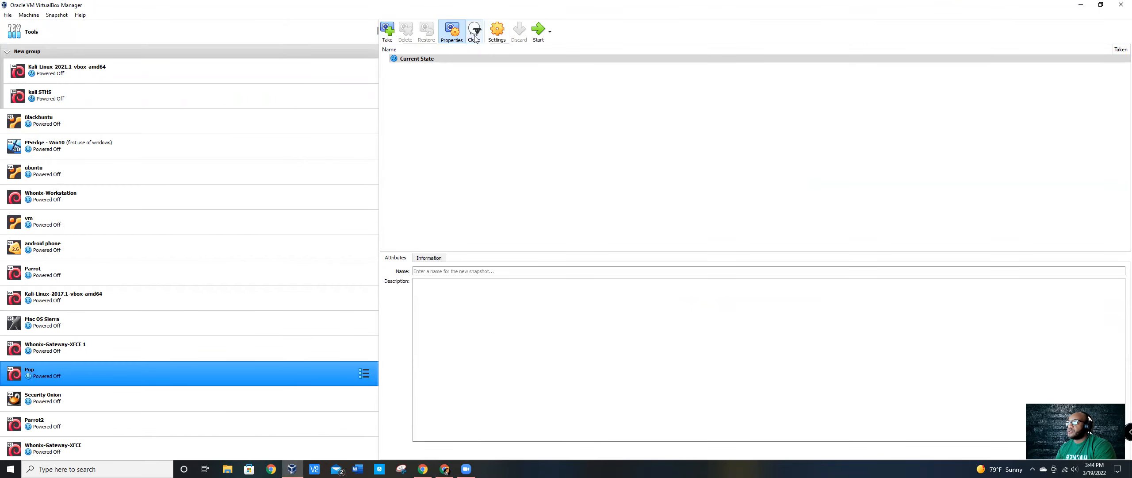
{"action": "left_click", "coordinate": [6, 16]}
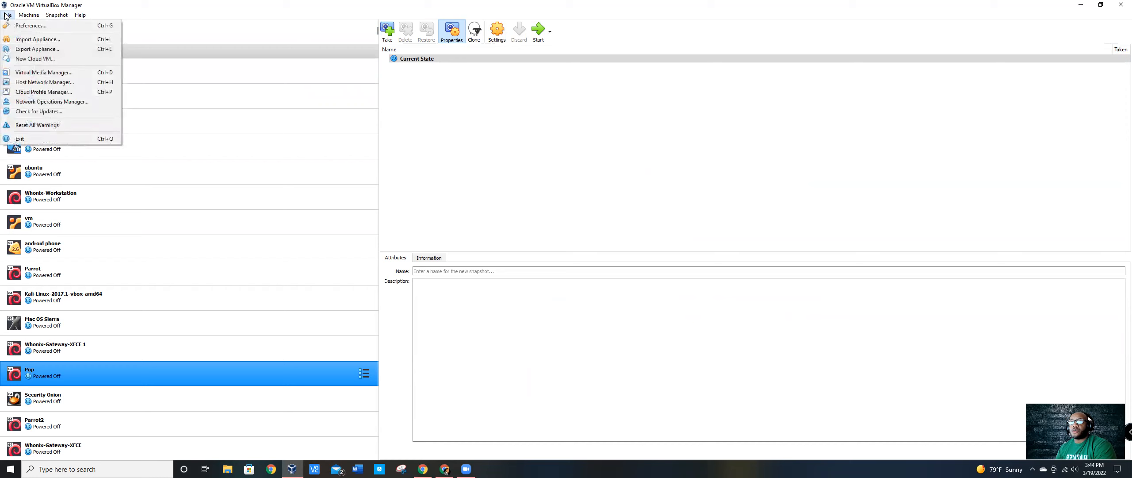
{"action": "left_click", "coordinate": [24, 24]}
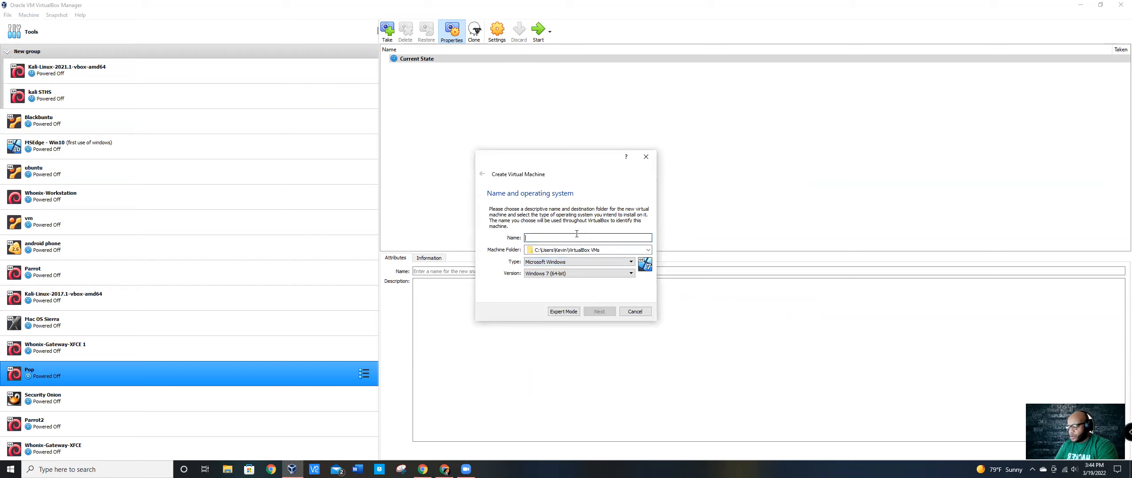
{"action": "type", "text": "Ubuntu2"}
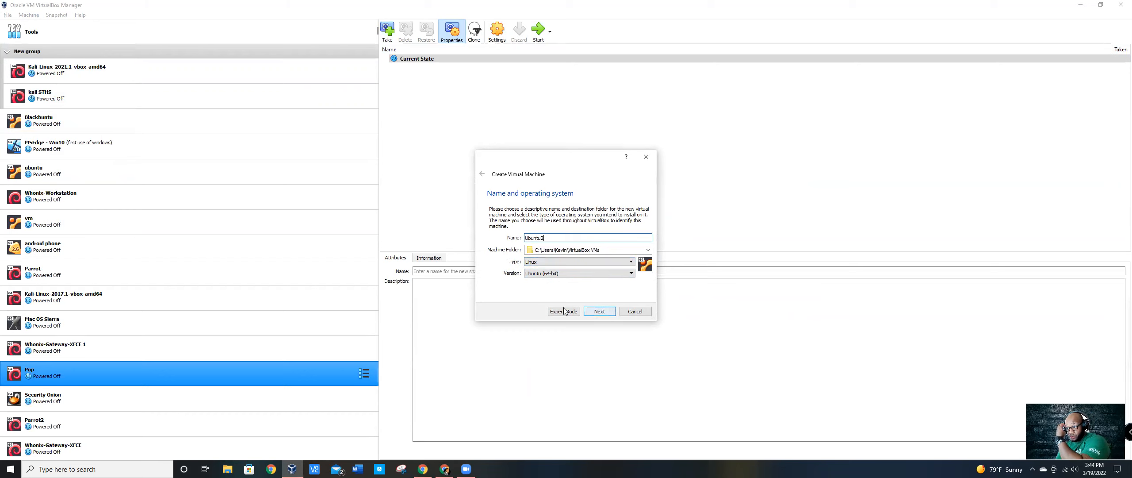
{"action": "left_click", "coordinate": [596, 310]}
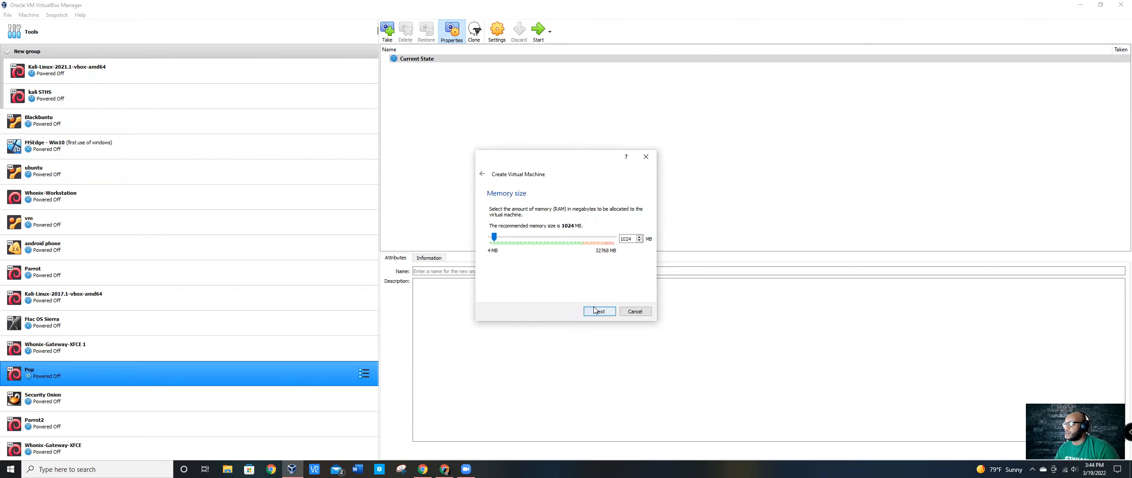
{"action": "left_click", "coordinate": [535, 239]}
{"action": "left_click", "coordinate": [597, 312]}
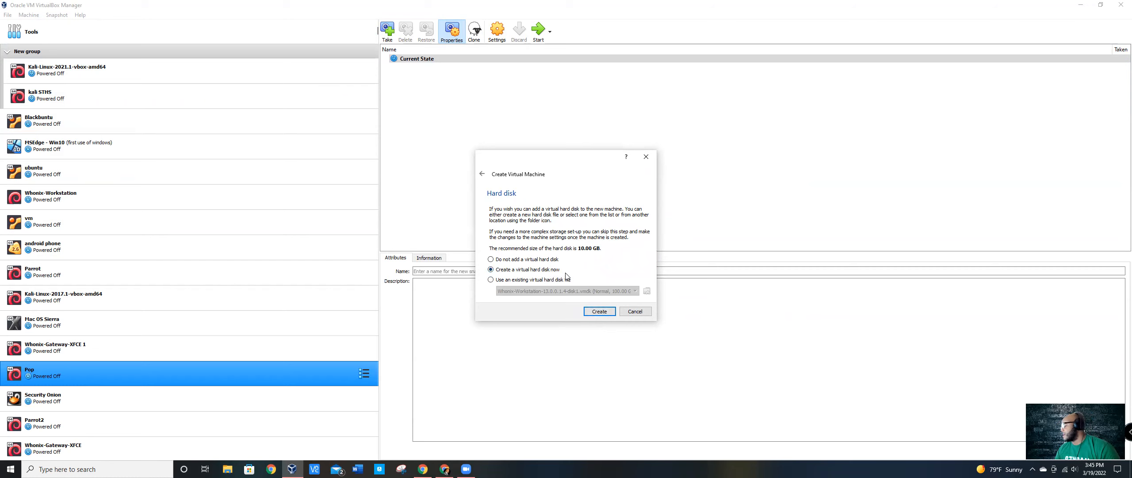
Step: Create a dynamically allocated 10.00 GB VDI virtual hard disk for Ubuntu2 in the suggested location
{"action": "left_click", "coordinate": [600, 310]}
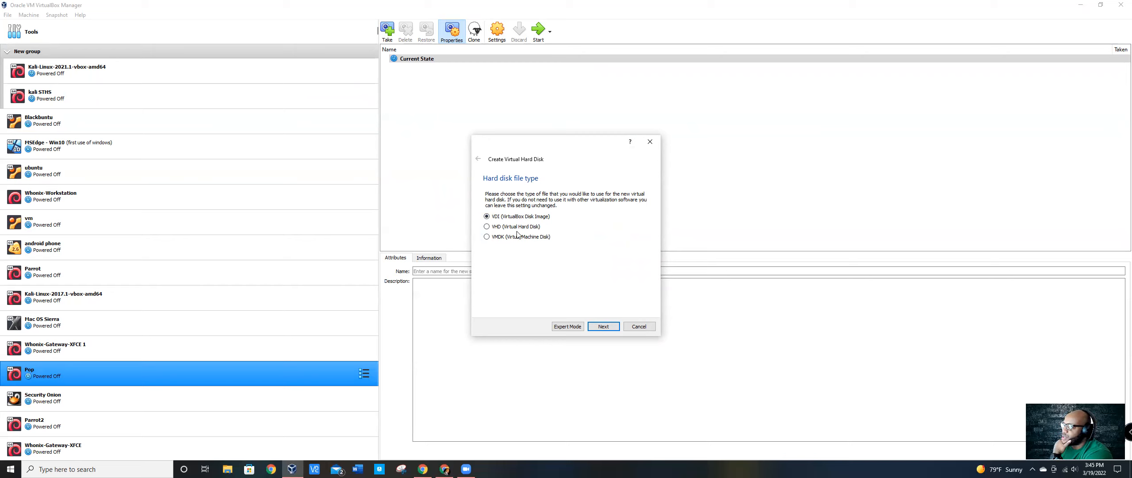
{"action": "left_click", "coordinate": [605, 326]}
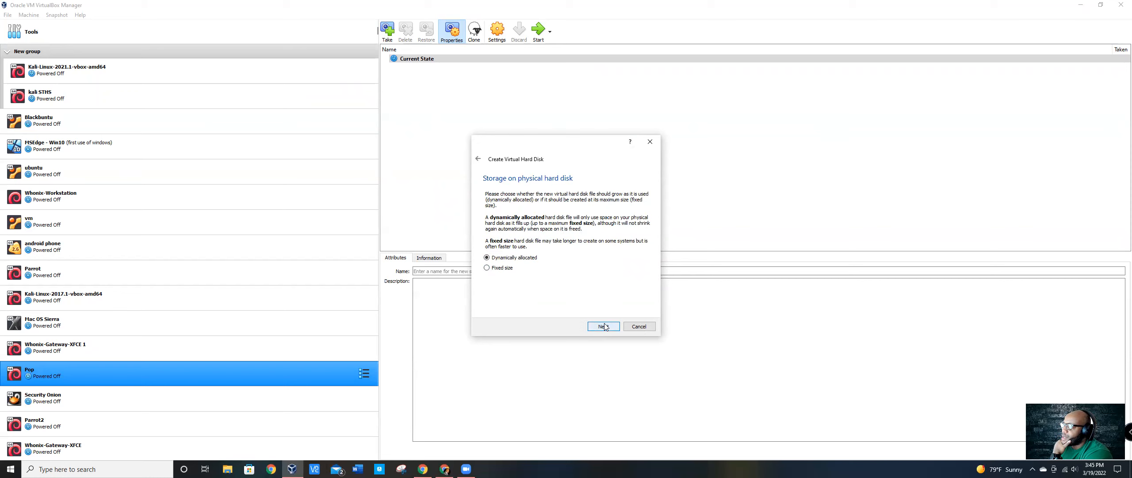
{"action": "left_click", "coordinate": [604, 326]}
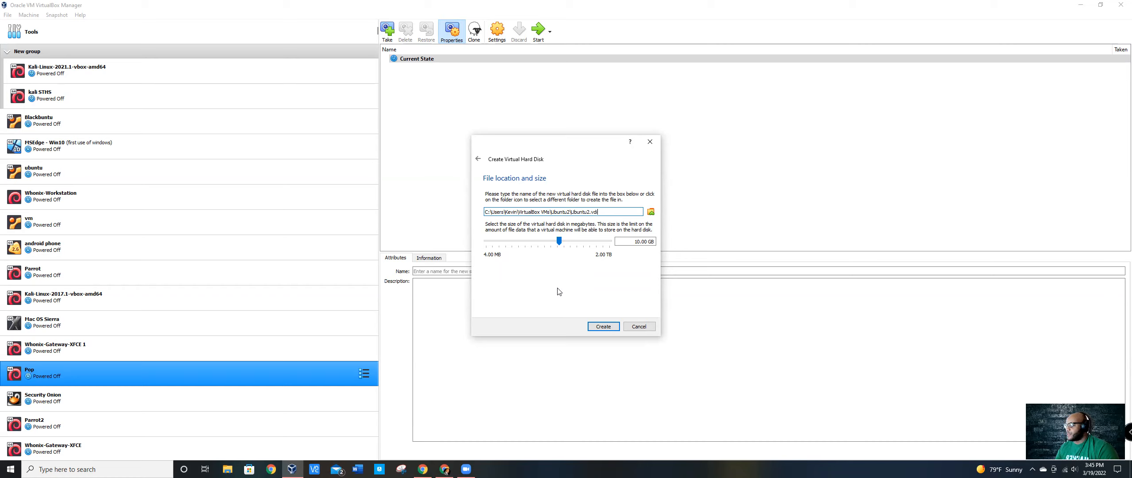
{"action": "left_click", "coordinate": [597, 328]}
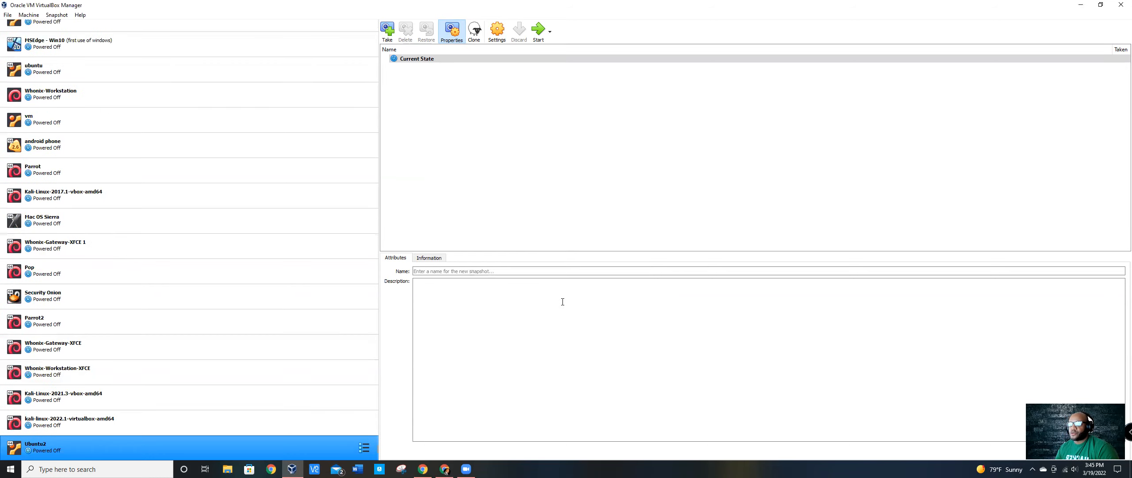
Step: Launch Ubuntu2 and choose ubuntu-20.04.4-desktop-amd64.iso from the Downloads folder as its start-up disk
{"action": "double_click", "coordinate": [137, 450]}
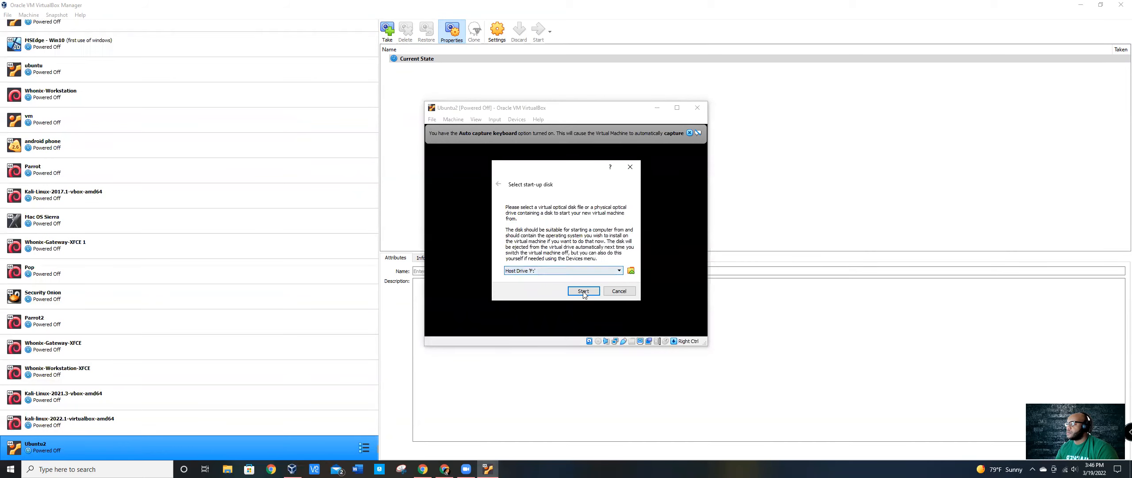
{"action": "left_click", "coordinate": [620, 271]}
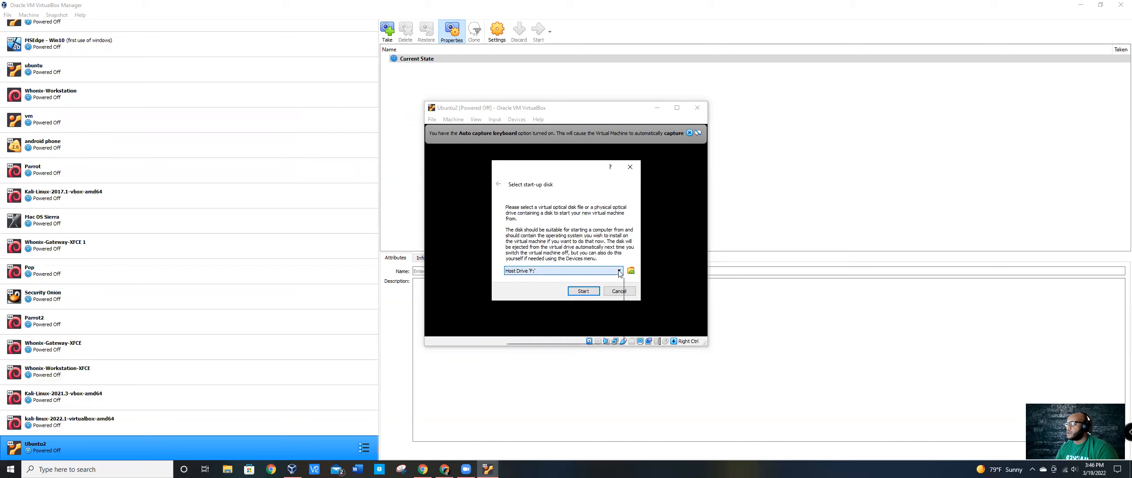
{"action": "left_click", "coordinate": [618, 270]}
{"action": "left_click", "coordinate": [631, 270]}
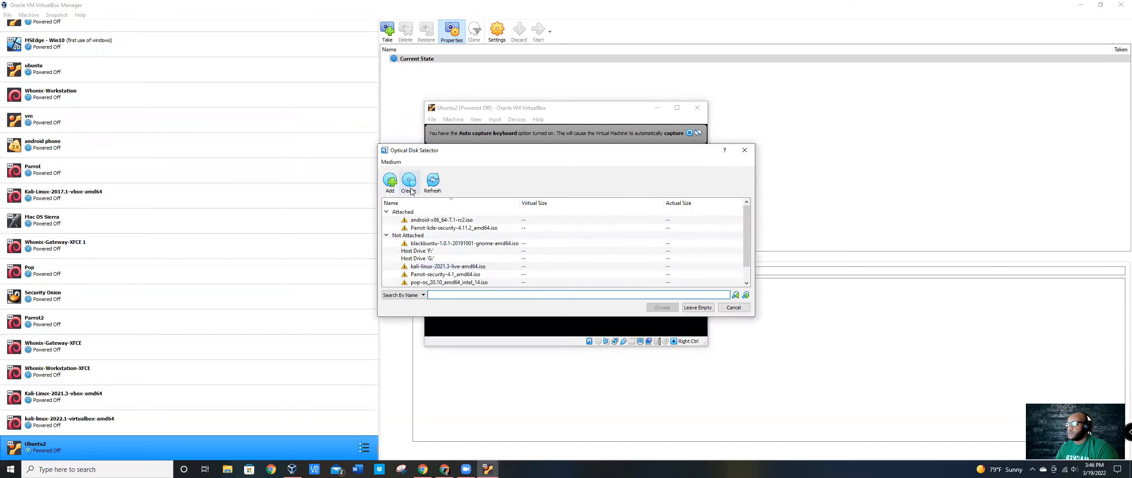
{"action": "left_click", "coordinate": [391, 181]}
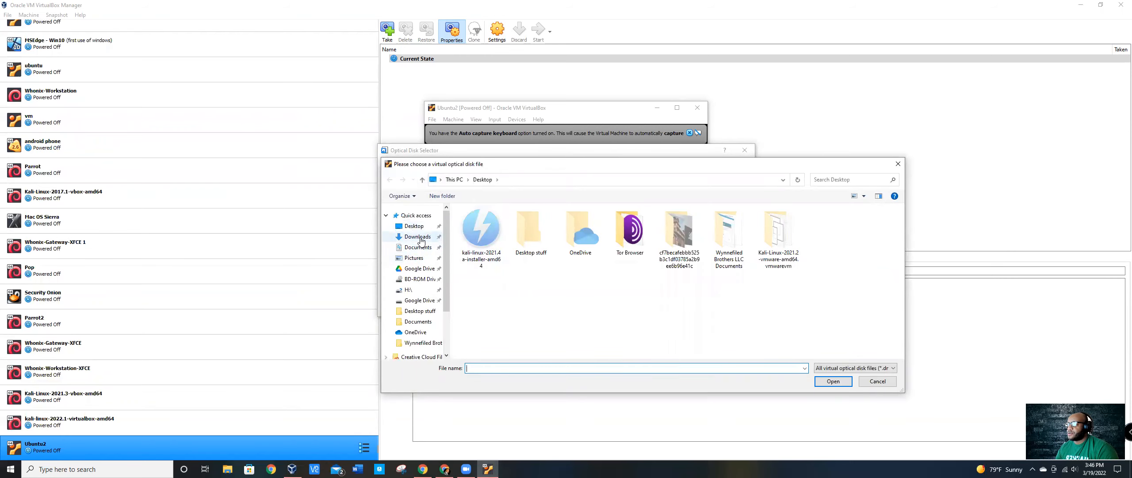
{"action": "left_click", "coordinate": [418, 237]}
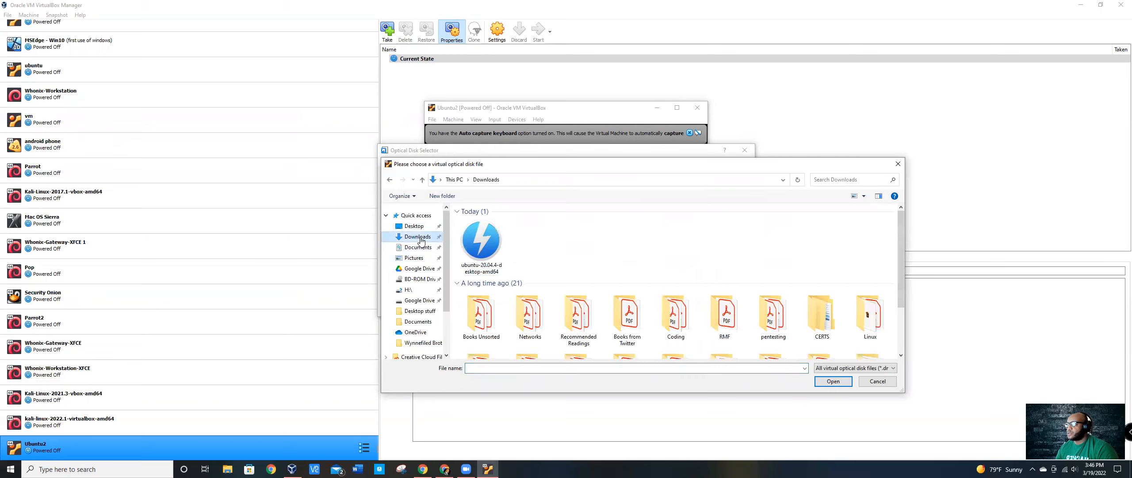
{"action": "left_click", "coordinate": [486, 248]}
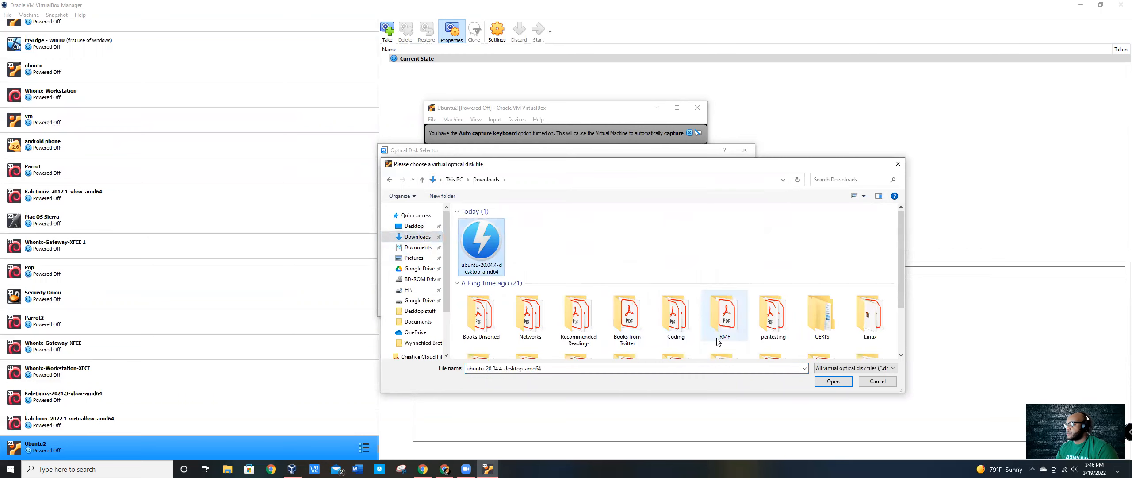
{"action": "left_click", "coordinate": [830, 381]}
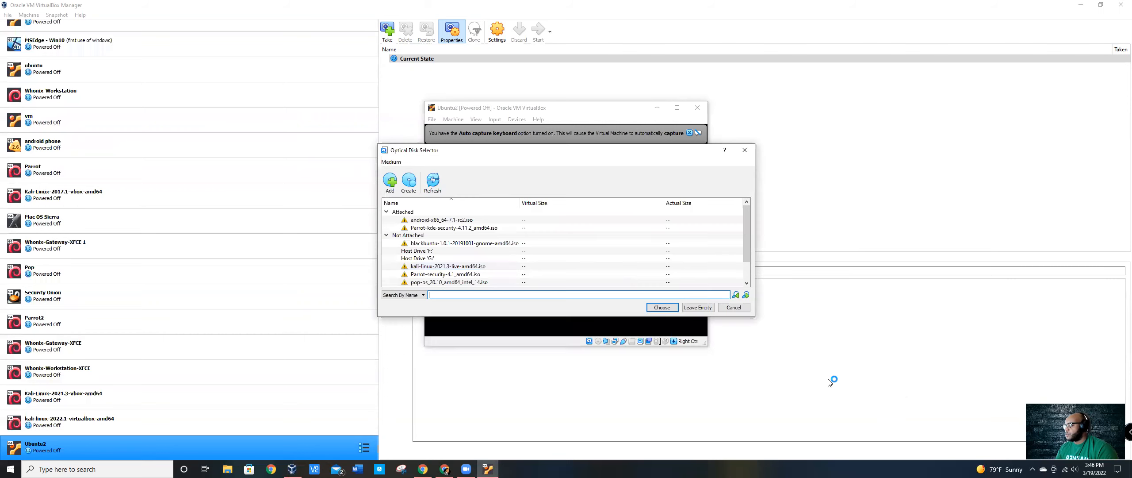
{"action": "left_click", "coordinate": [661, 308]}
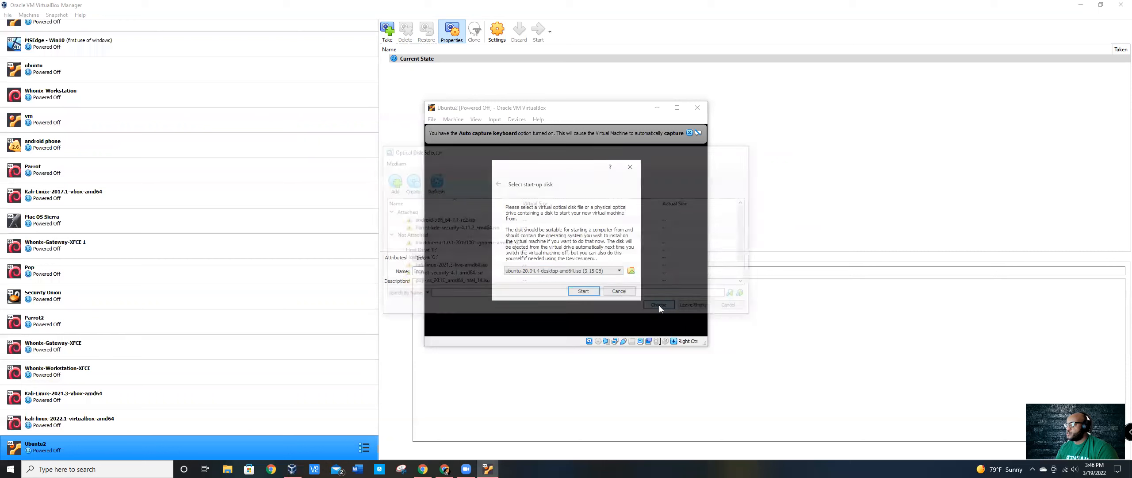
Step: Boot Ubuntu2 from the selected disk image and dismiss the keyboard capture and mouse pointer integration notices
{"action": "left_click", "coordinate": [574, 291]}
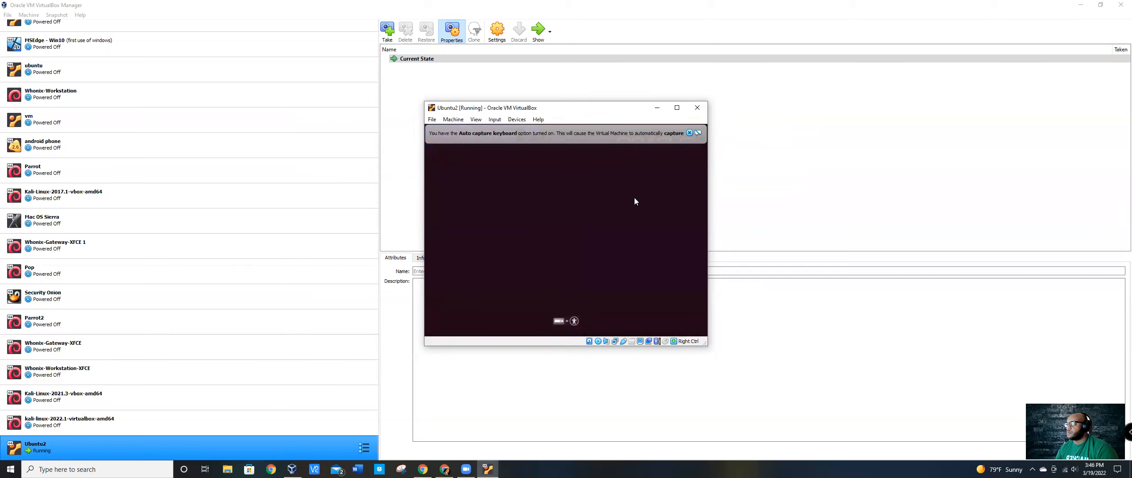
{"action": "left_click", "coordinate": [690, 132]}
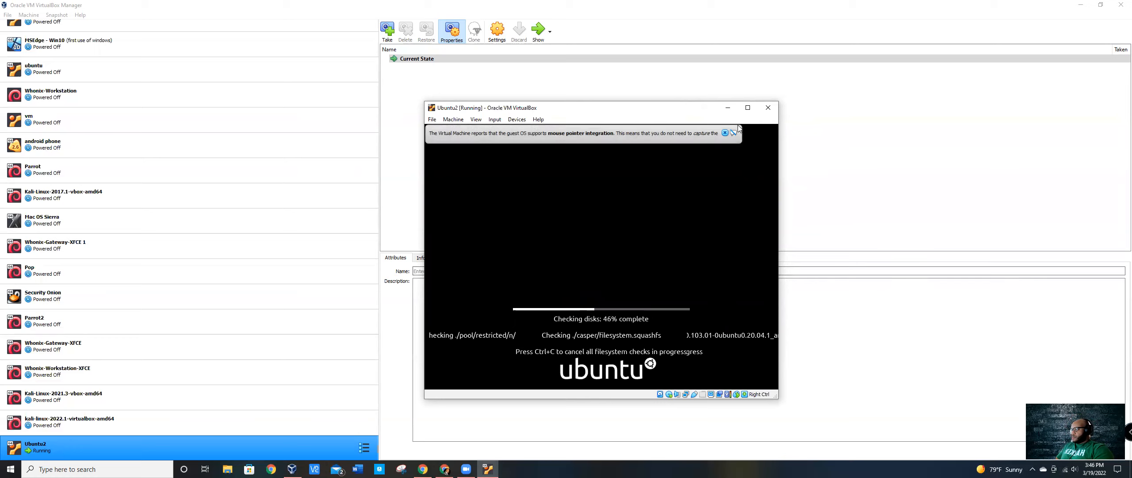
{"action": "left_click", "coordinate": [725, 133]}
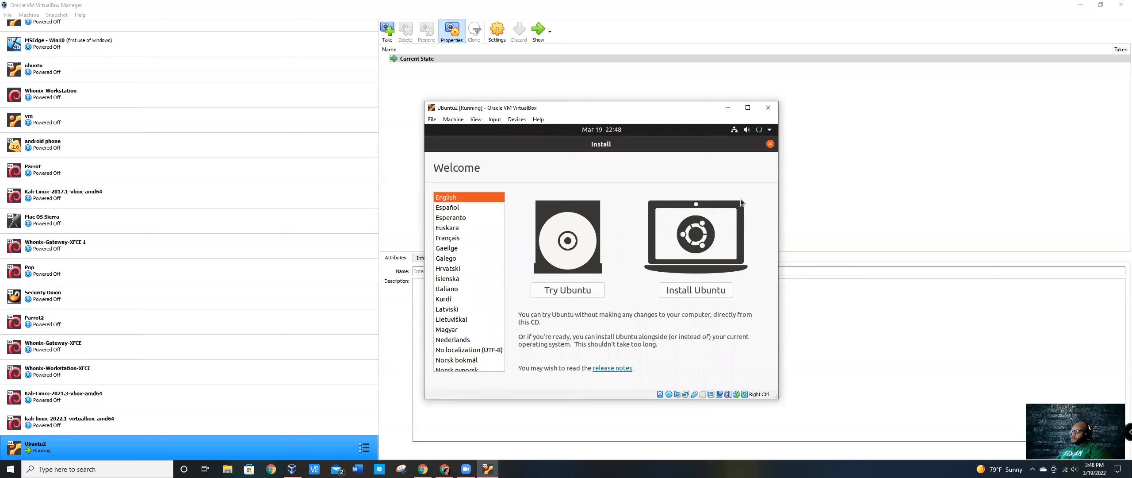
Step: Quit the Ubuntu installation from the Welcome screen and confirm quitting
{"action": "left_click", "coordinate": [770, 145]}
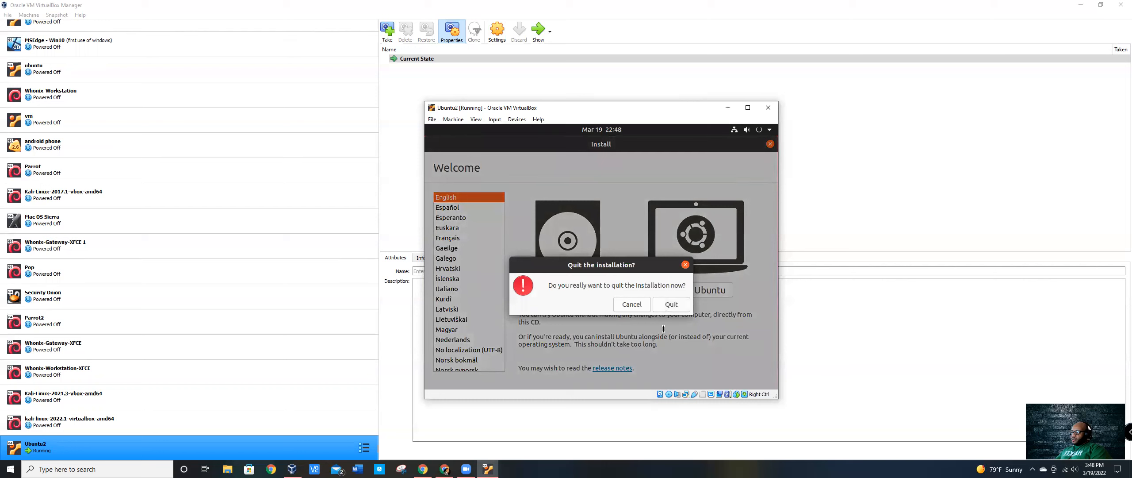
{"action": "left_click", "coordinate": [669, 305]}
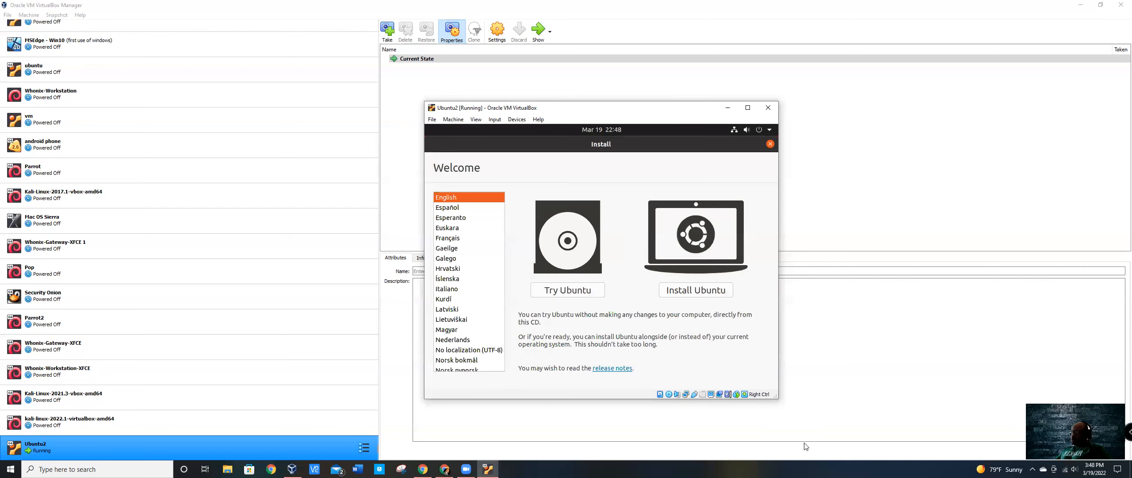